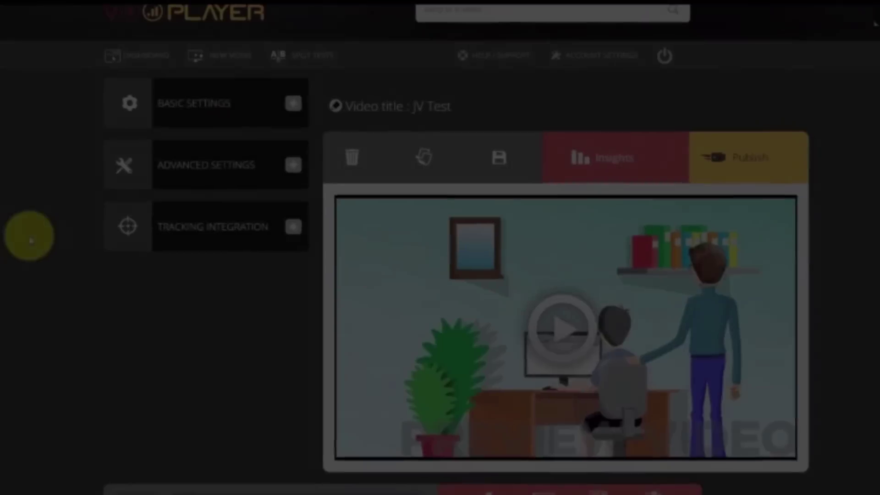
{"action": "scroll", "coordinate": [3, 248], "scroll_direction": "up", "scroll_amount": 1}
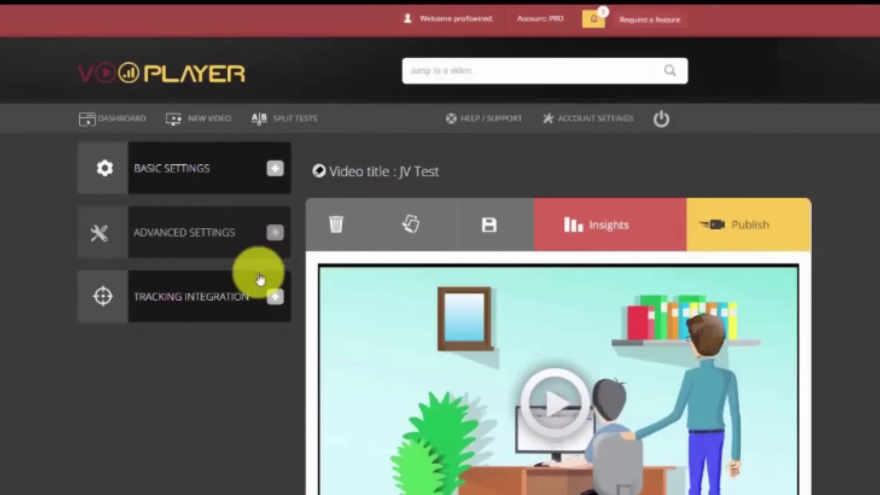
{"action": "scroll", "coordinate": [169, 307], "scroll_direction": "down", "scroll_amount": 1}
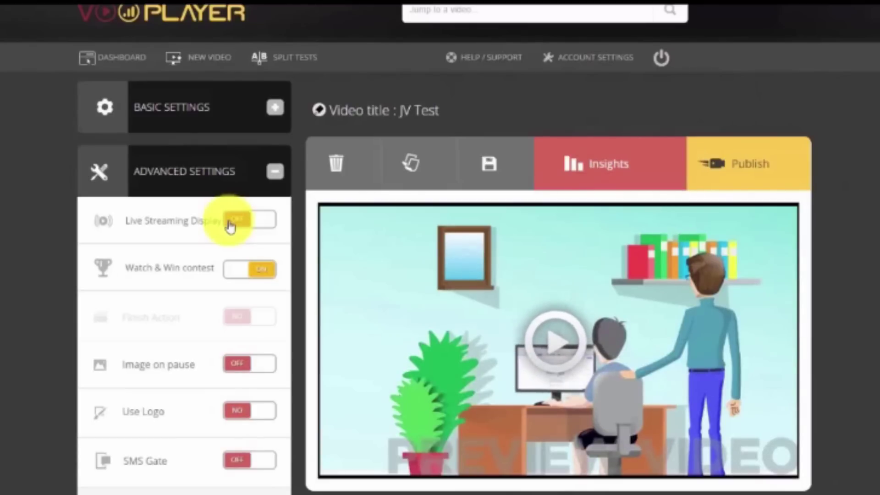
{"action": "scroll", "coordinate": [231, 227], "scroll_direction": "down", "scroll_amount": 5}
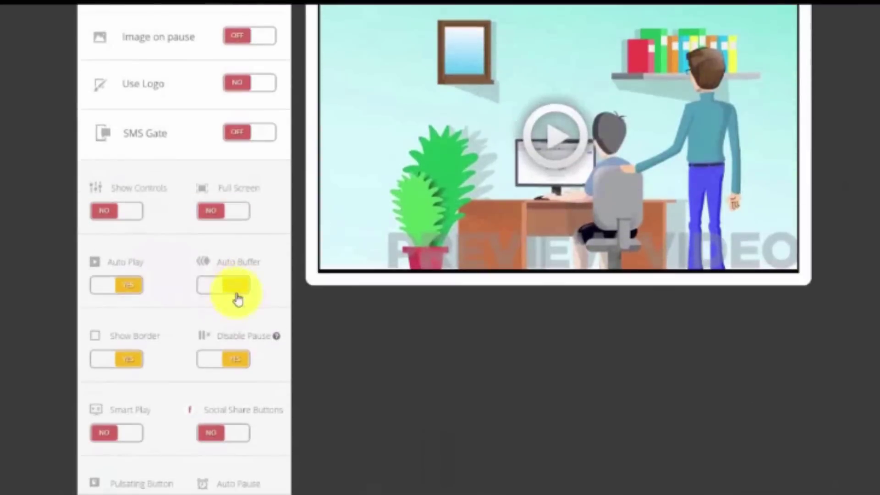
{"action": "left_click", "coordinate": [118, 434]}
{"action": "scroll", "coordinate": [123, 409], "scroll_direction": "down", "scroll_amount": 1}
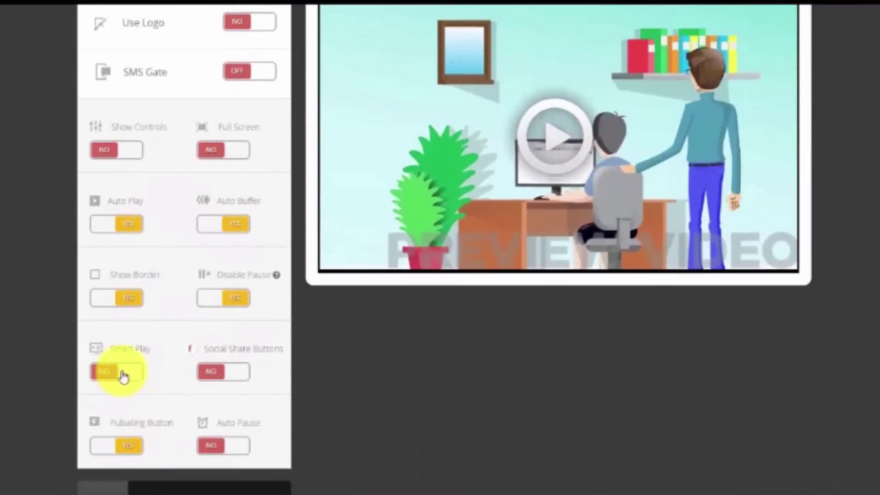
{"action": "scroll", "coordinate": [121, 385], "scroll_direction": "down", "scroll_amount": 1}
{"action": "scroll", "coordinate": [122, 335], "scroll_direction": "down", "scroll_amount": 2}
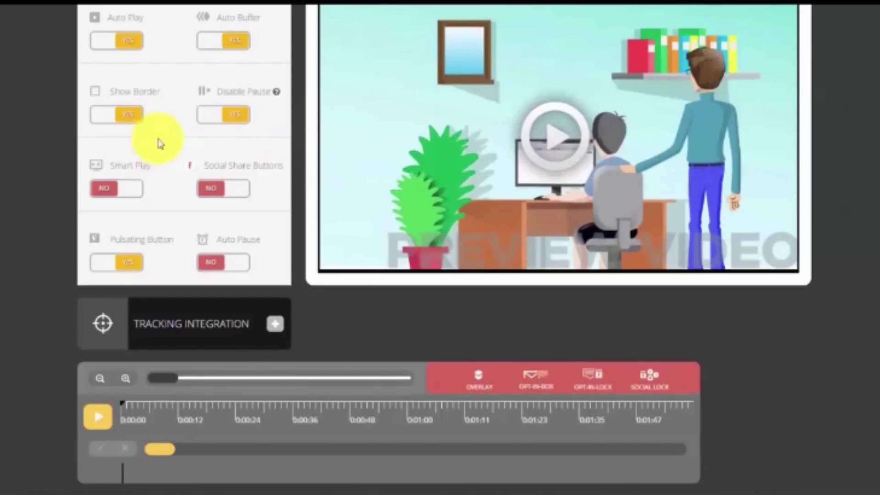
{"action": "scroll", "coordinate": [158, 142], "scroll_direction": "up", "scroll_amount": 2}
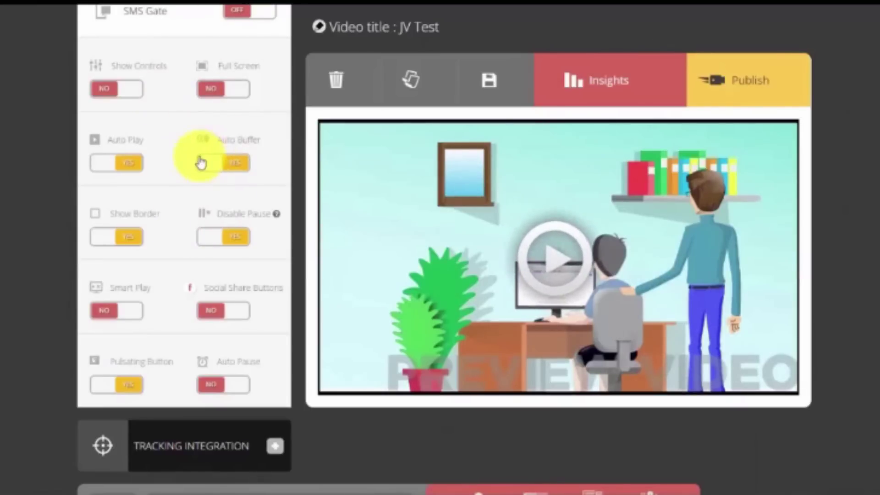
{"action": "scroll", "coordinate": [63, 340], "scroll_direction": "up", "scroll_amount": 5}
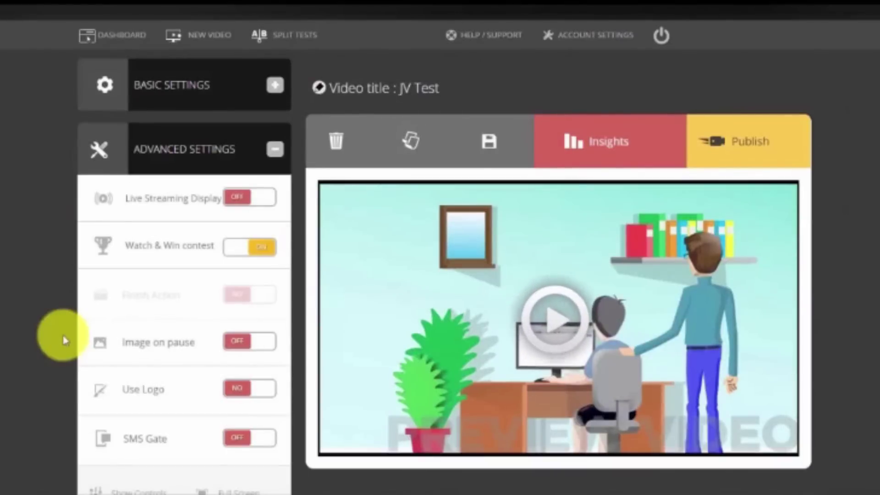
Collapse Advanced Settings, expand Basic Settings and highlight part of the source file URL
{"action": "left_click", "coordinate": [276, 148]}
{"action": "left_click", "coordinate": [275, 86]}
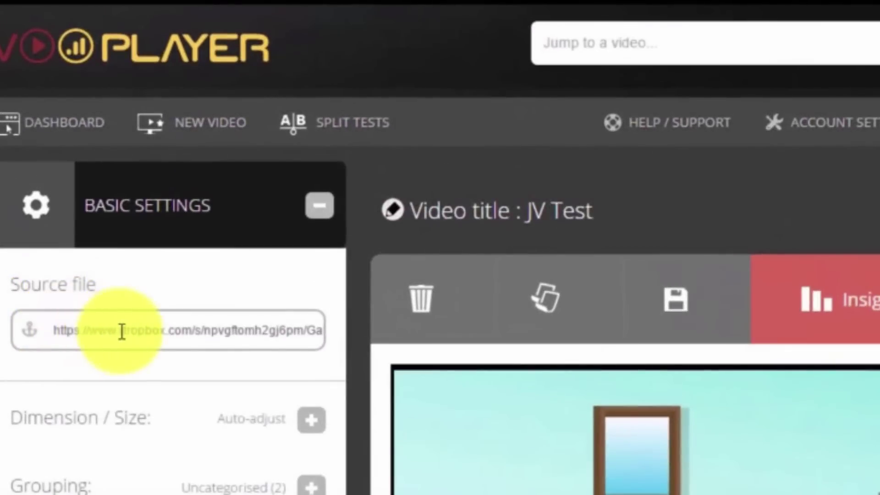
{"action": "left_click_drag", "start_coordinate": [121, 331], "coordinate": [332, 335]}
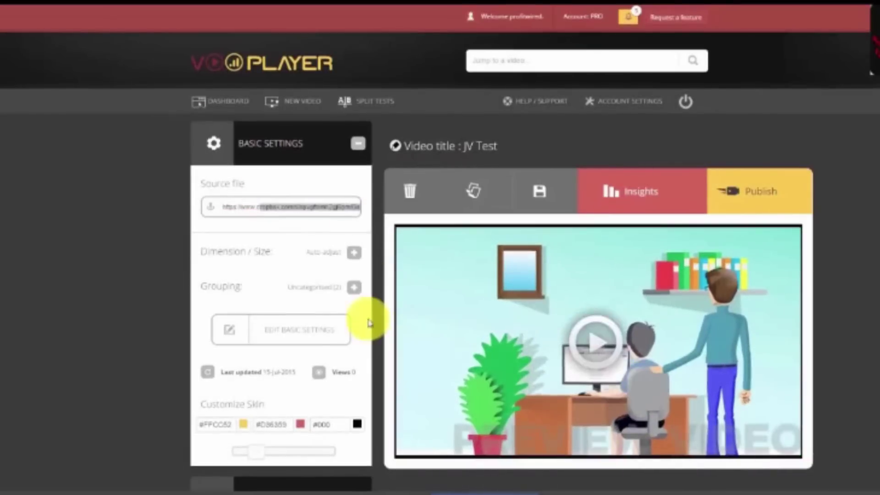
{"action": "left_click_drag", "start_coordinate": [277, 214], "coordinate": [296, 222]}
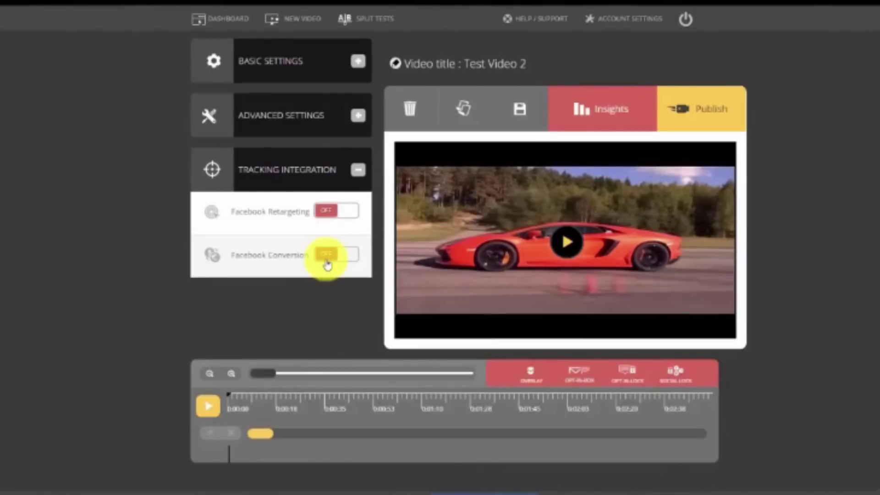
Bring up the Facebook Retargeting tracking setup for Test Video 2
{"action": "left_click", "coordinate": [334, 218]}
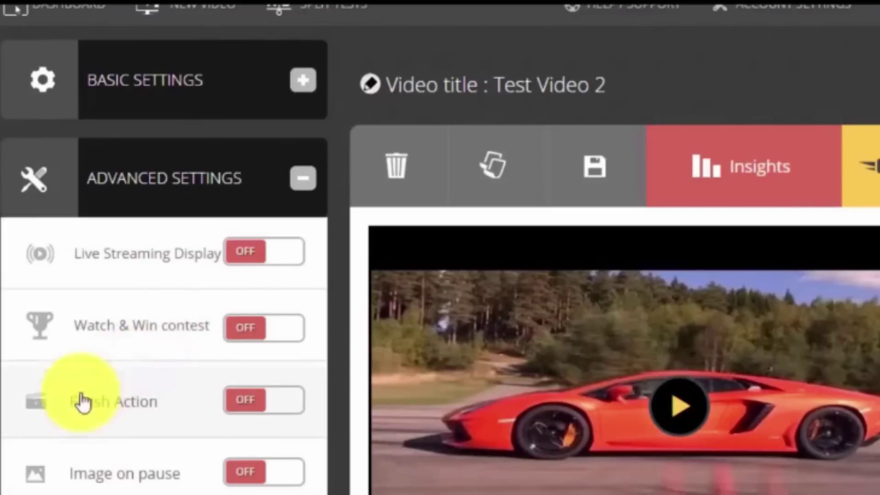
View the Watch & Win contest setup, then go to the Split Tests page
{"action": "left_click", "coordinate": [282, 336]}
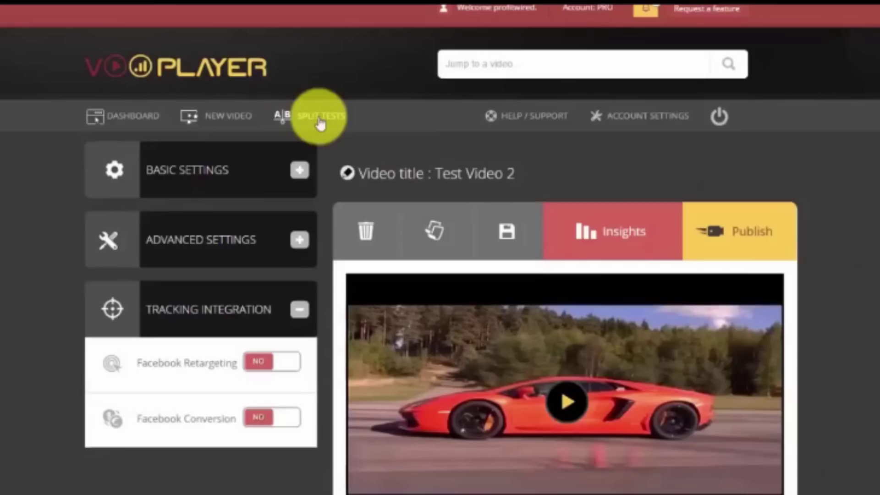
{"action": "left_click", "coordinate": [316, 117]}
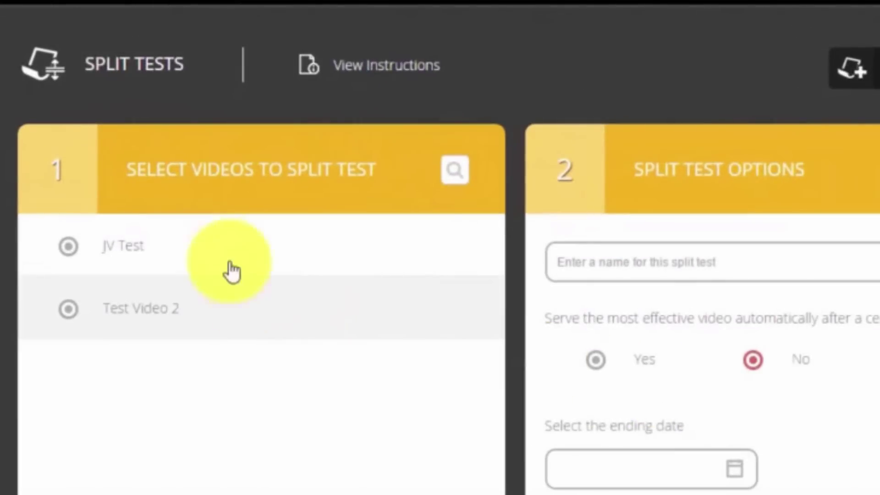
Include JV Test and Test Video 2, name the split test and serve the best video automatically
{"action": "left_click", "coordinate": [228, 302]}
{"action": "left_click", "coordinate": [204, 325]}
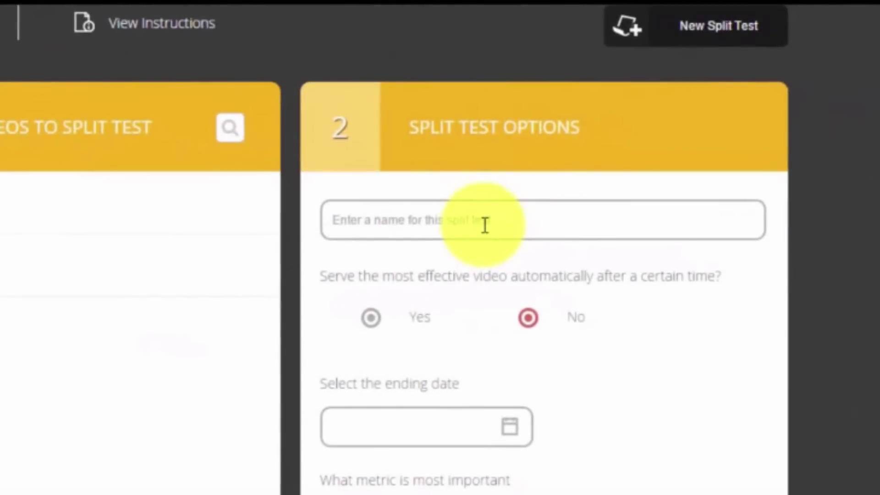
{"action": "left_click", "coordinate": [484, 225]}
{"action": "type", "text": "tes"}
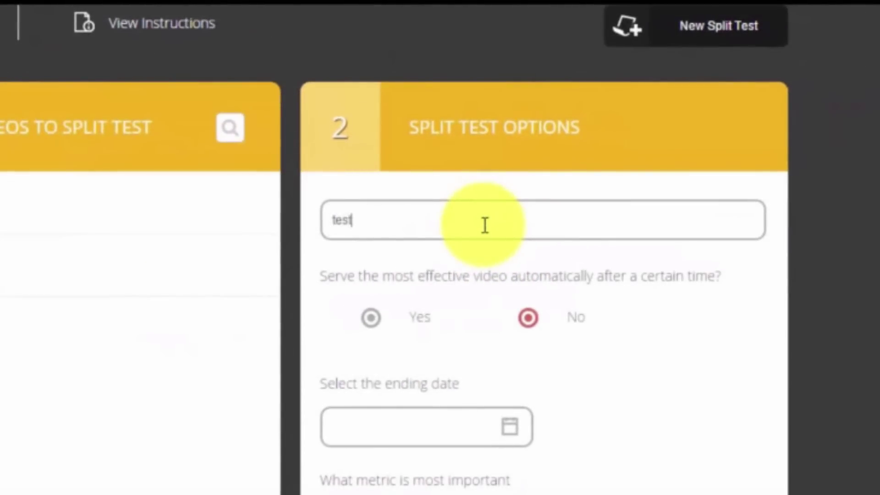
{"action": "type", "text": "t"}
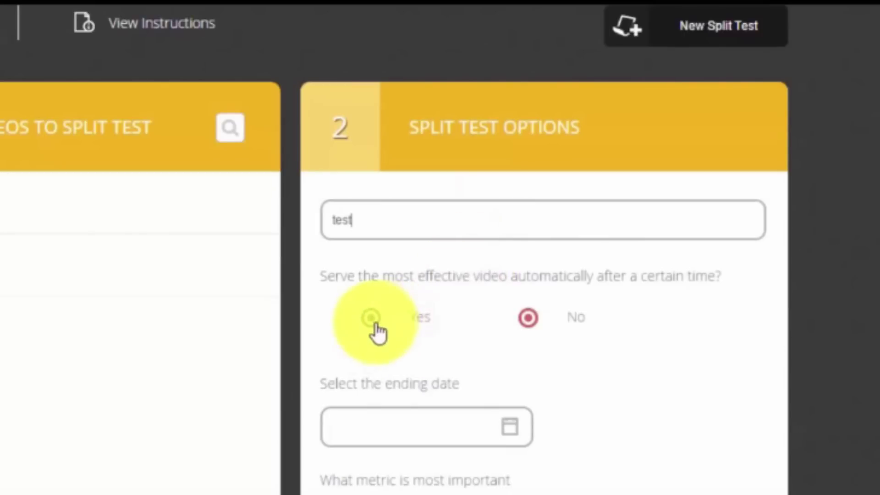
{"action": "left_click", "coordinate": [373, 322]}
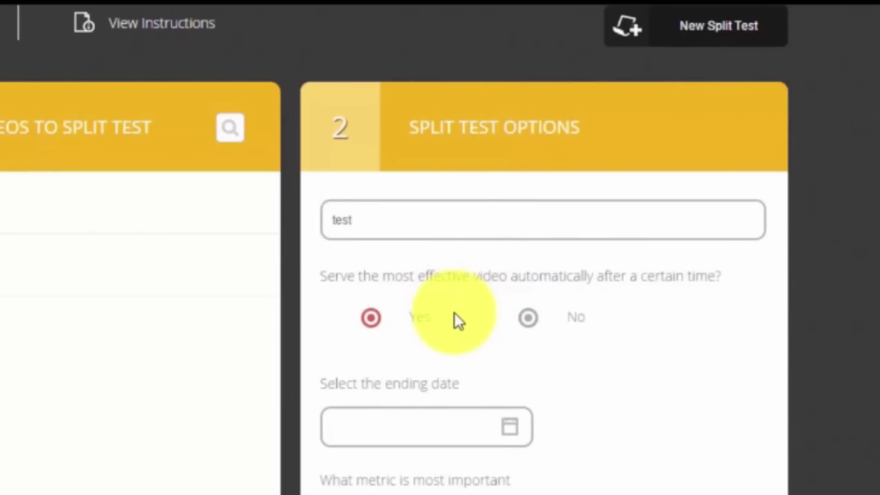
Set the ending date to July 18 and keep Play rate as the deciding metric
{"action": "left_click", "coordinate": [509, 428]}
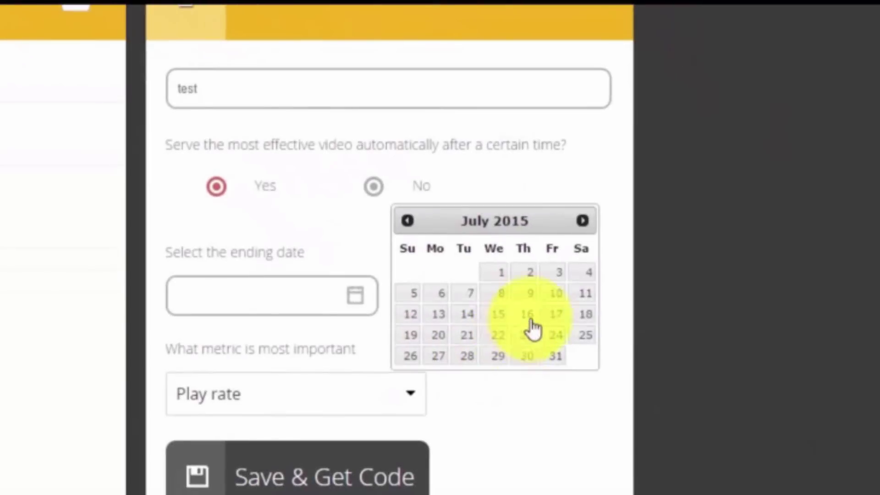
{"action": "left_click", "coordinate": [586, 316]}
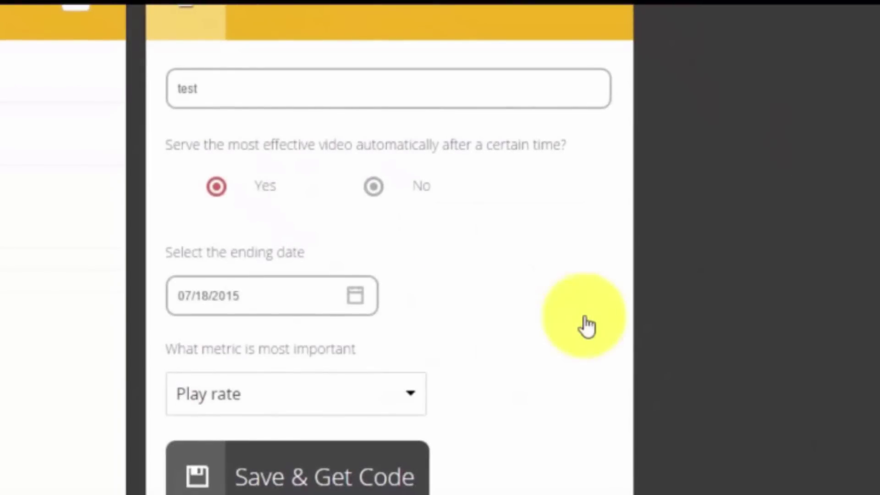
{"action": "left_click", "coordinate": [280, 404]}
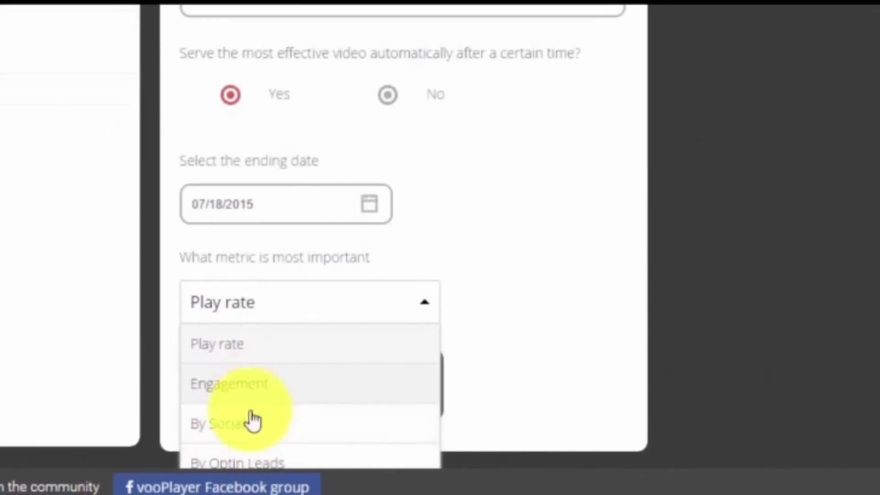
{"action": "left_click", "coordinate": [469, 323]}
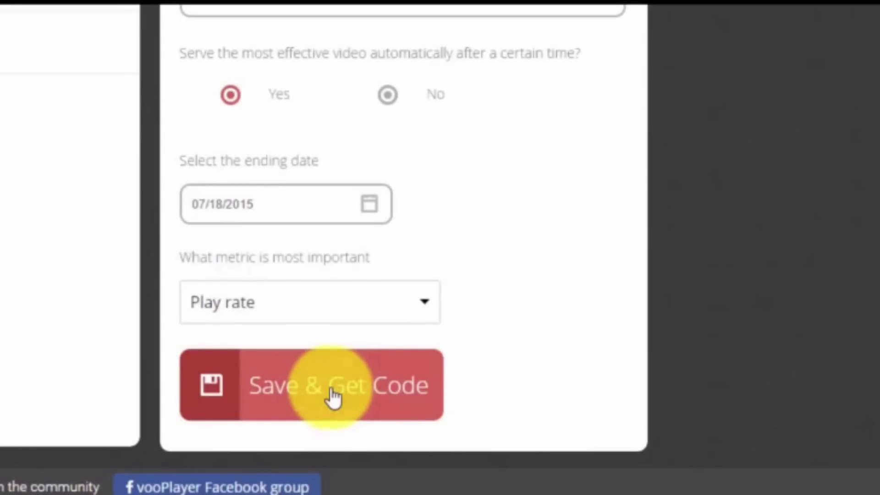
Save the split test, get its code and copy the Facebook split testing link
{"action": "left_click", "coordinate": [332, 397]}
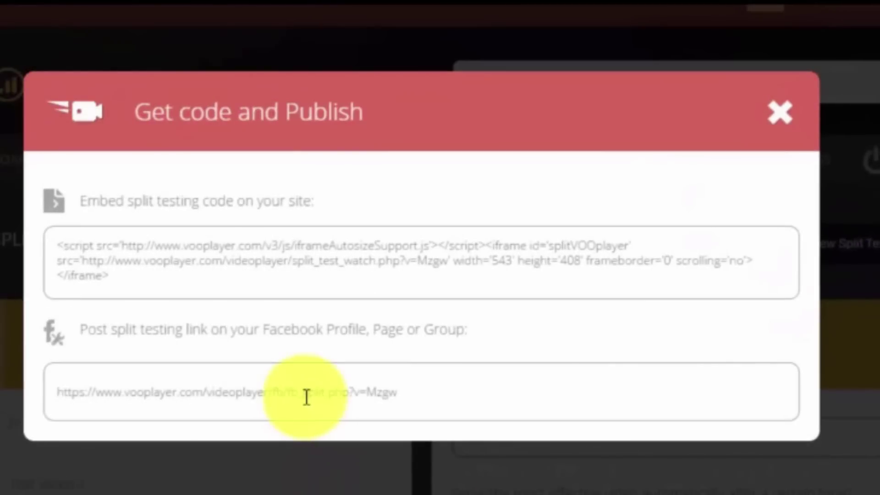
{"action": "left_click", "coordinate": [307, 393]}
{"action": "right_click", "coordinate": [307, 393]}
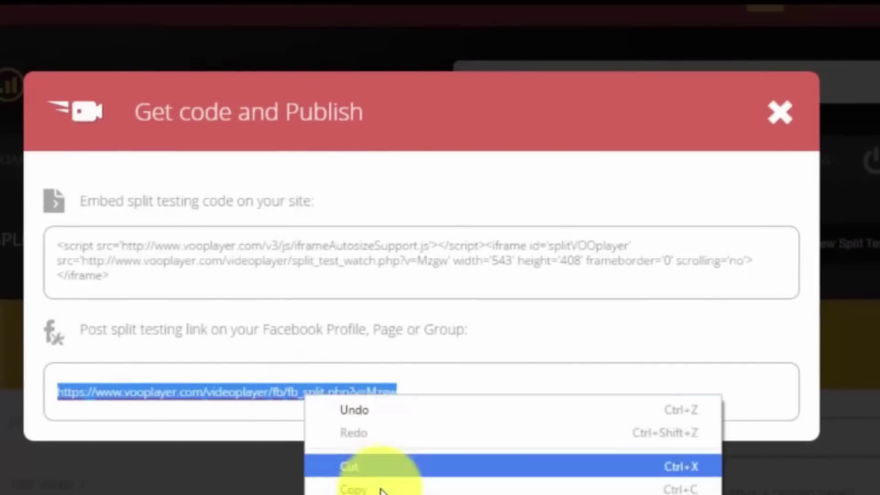
{"action": "left_click", "coordinate": [383, 486]}
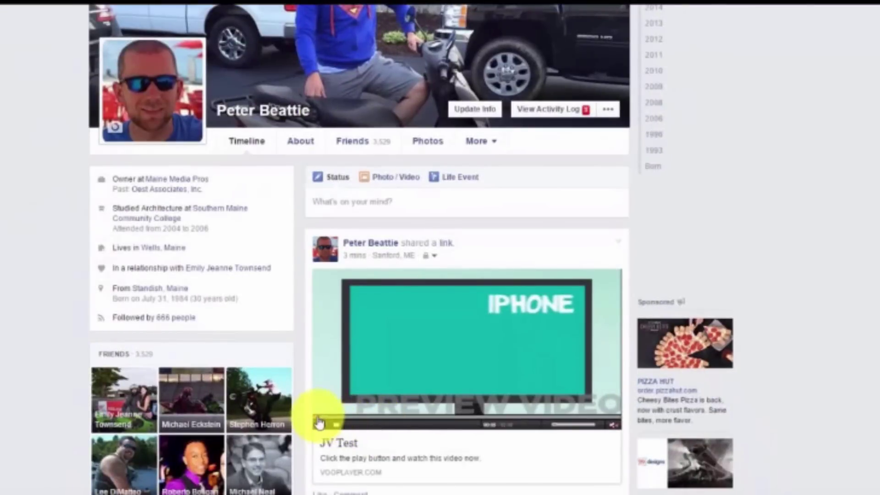
Start playing the shared split-test video in the Facebook link post
{"action": "left_click", "coordinate": [319, 422]}
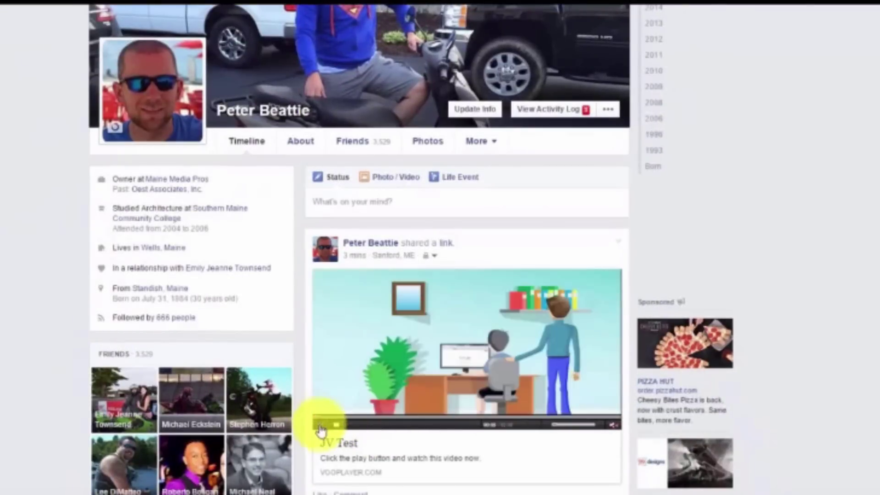